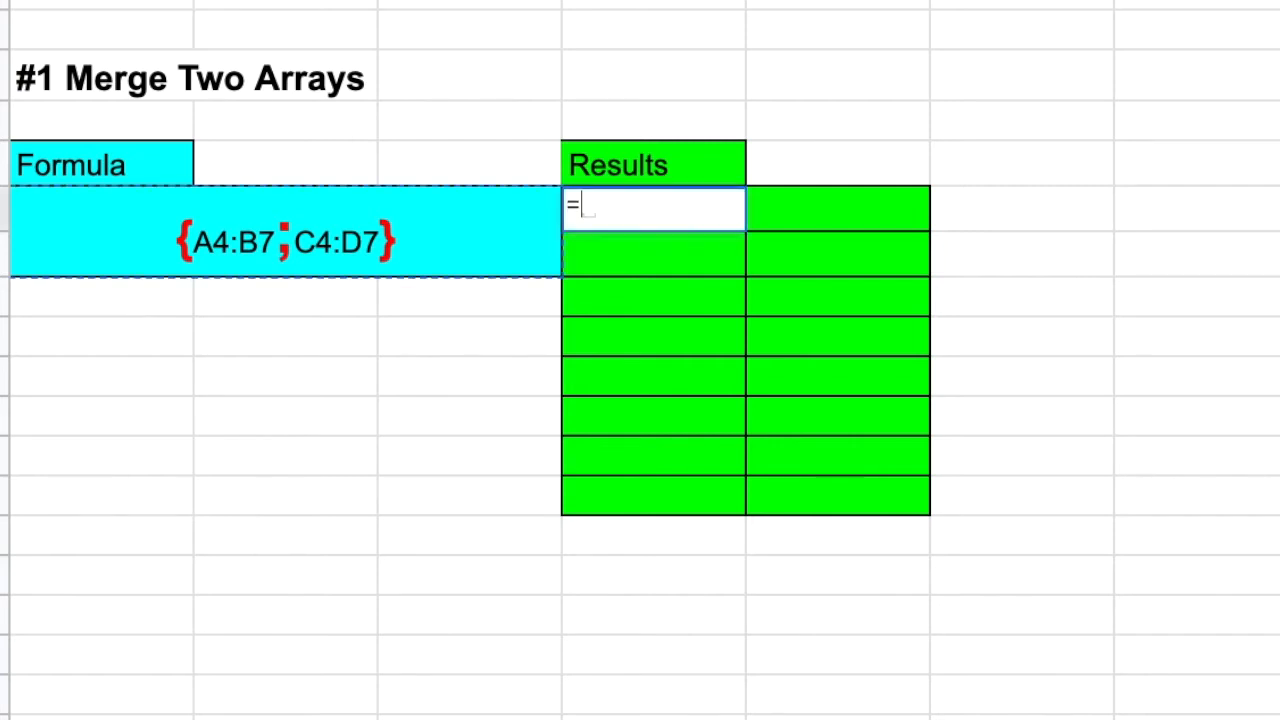
# Step: Enter ={A4:B7;C4:D7} in the first Results cell of the #1 Merge Two Arrays section
pyautogui.write('{A4:B')
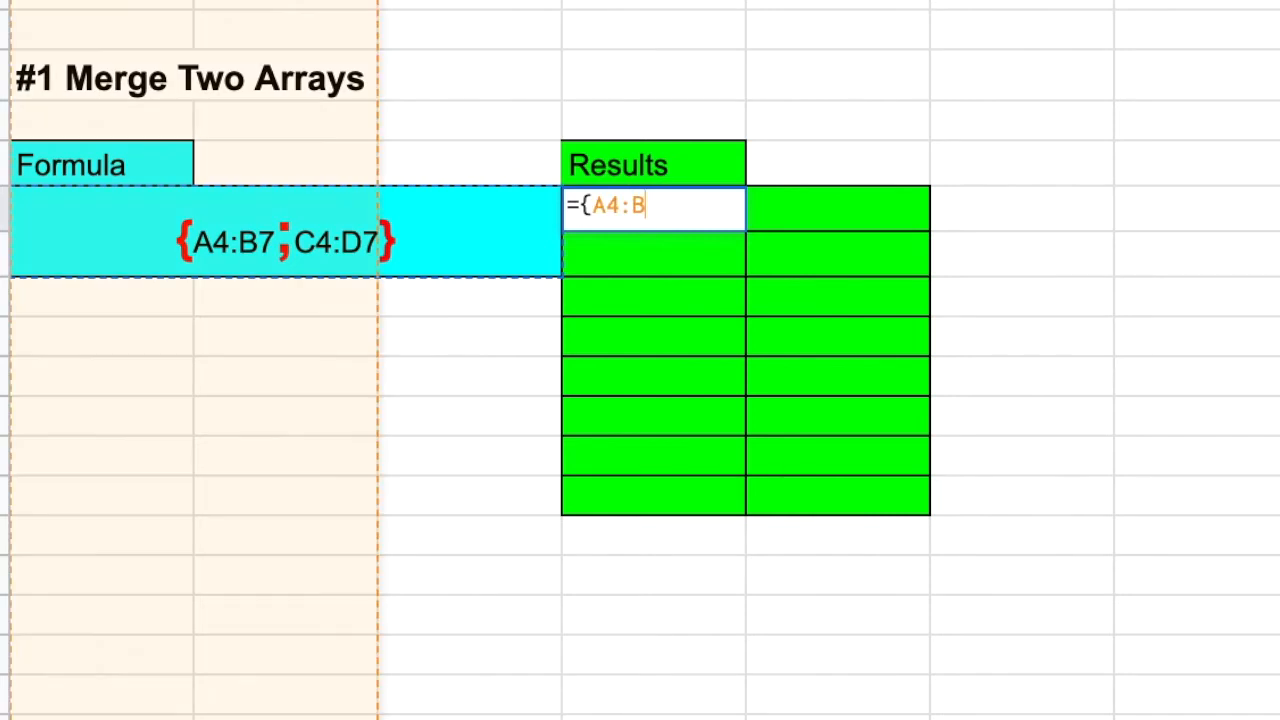
pyautogui.write('7;C4')
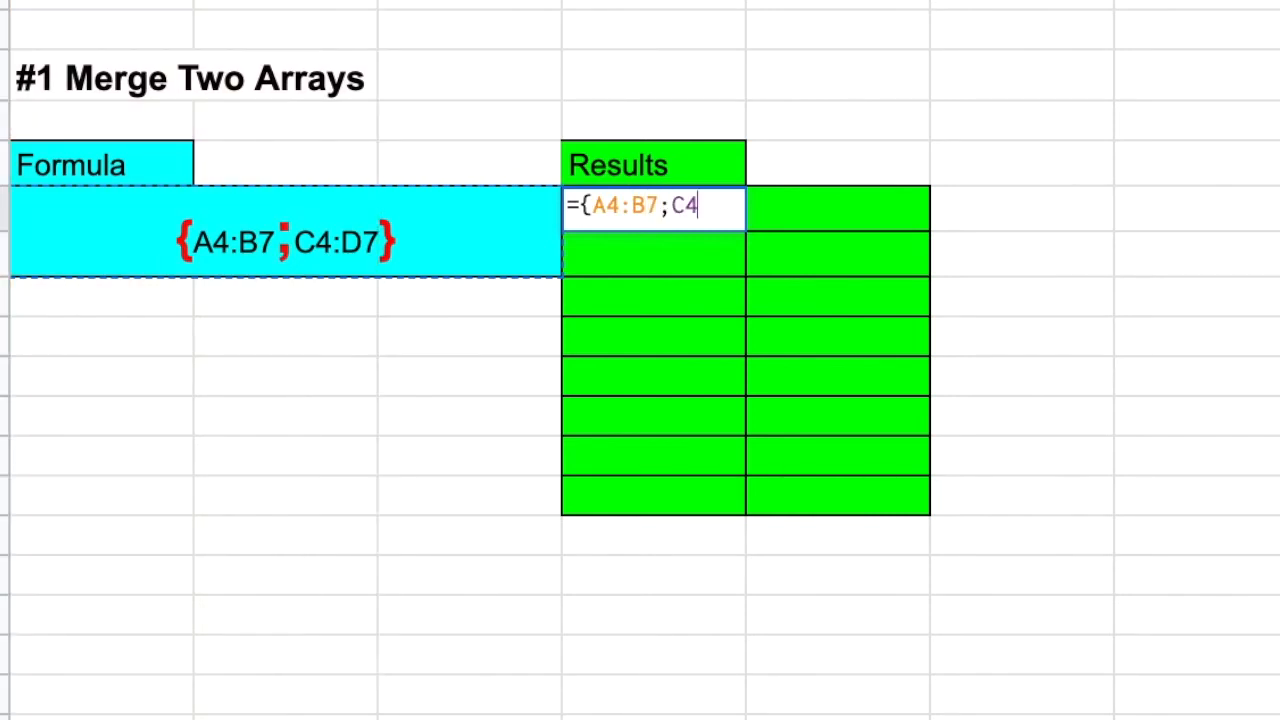
pyautogui.write(':D7}')
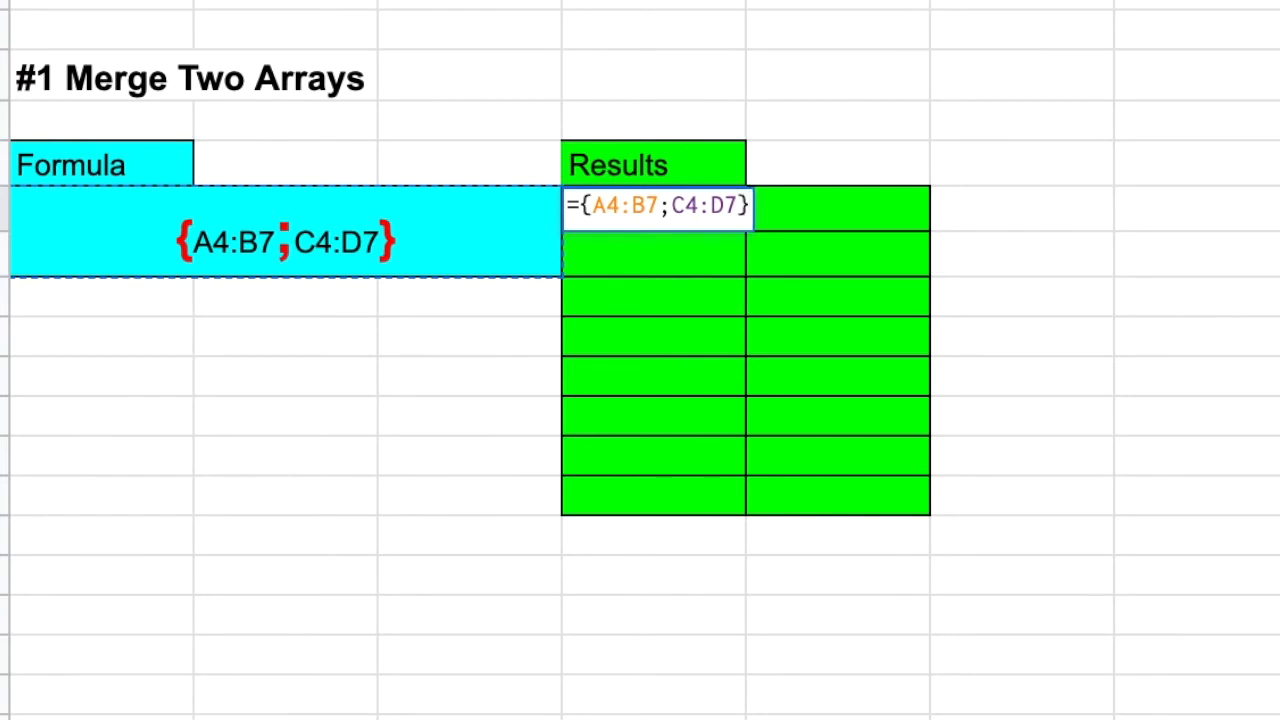
pyautogui.press('Return')
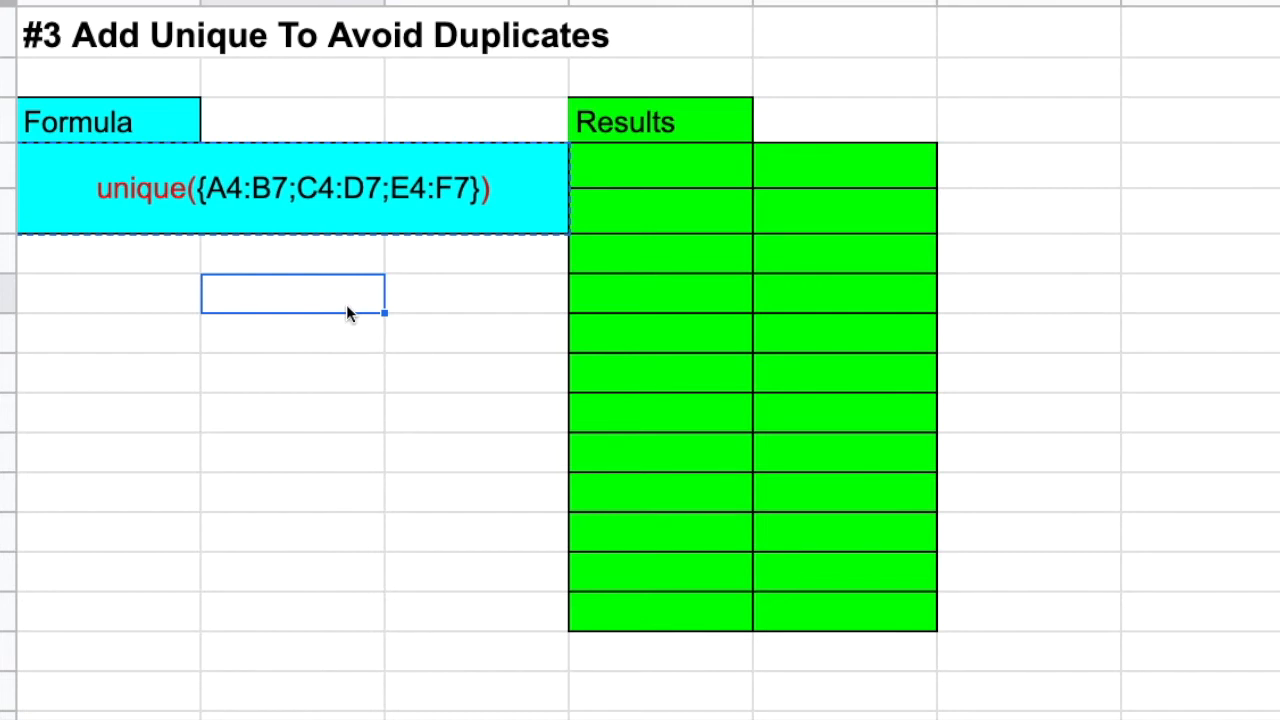
# Step: Enter =unique({A4:B7;C4:D7;E4:F7}) in the first Results cell of the #3 Add Unique To Avoid Duplicates section
pyautogui.click(630, 184)
pyautogui.write('=')
pyautogui.write('unique({A4:B7;C4:D7;E4:F7})')
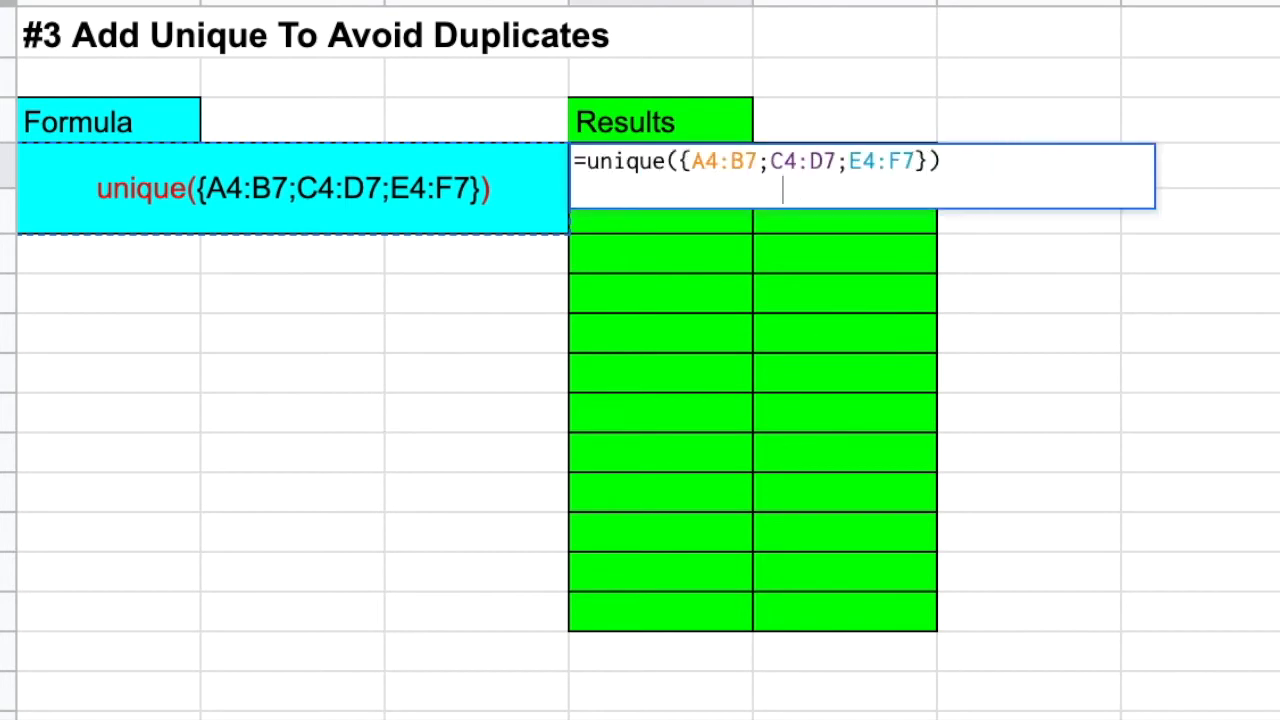
pyautogui.press('Return')
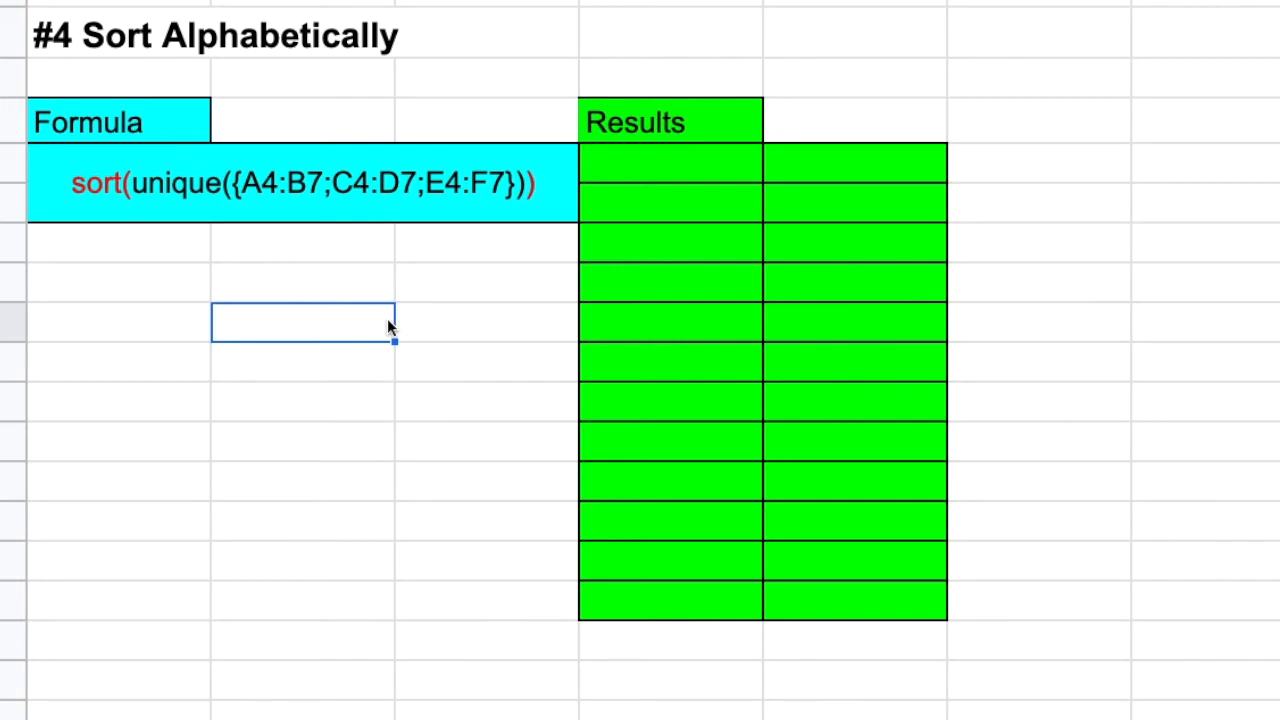
# Step: Copy the #4 Sort Alphabetically formula into its first Results cell as =sort(unique({A4:B7;C4:D7;E4:F7}))
pyautogui.click(470, 195)
pyautogui.hotkey('ctrl', 'c')
pyautogui.click(622, 167)
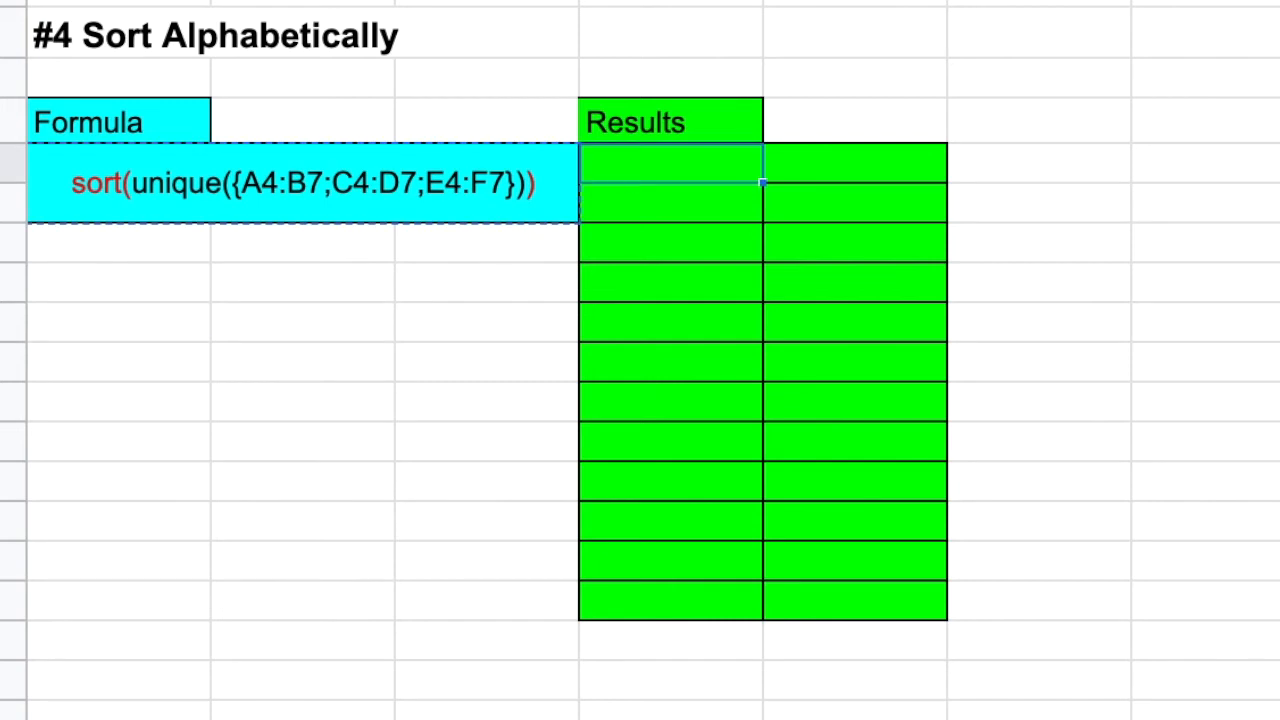
pyautogui.write('=')
pyautogui.hotkey('ctrl', 'v')
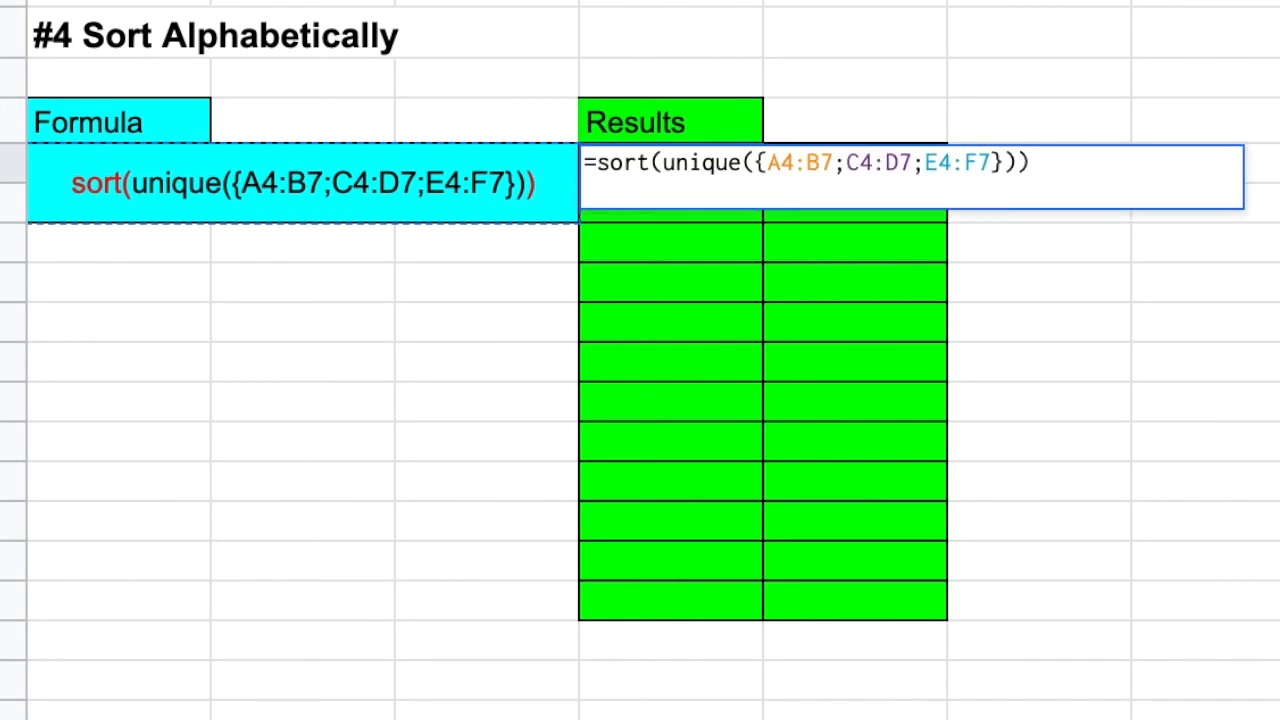
pyautogui.press('Return')
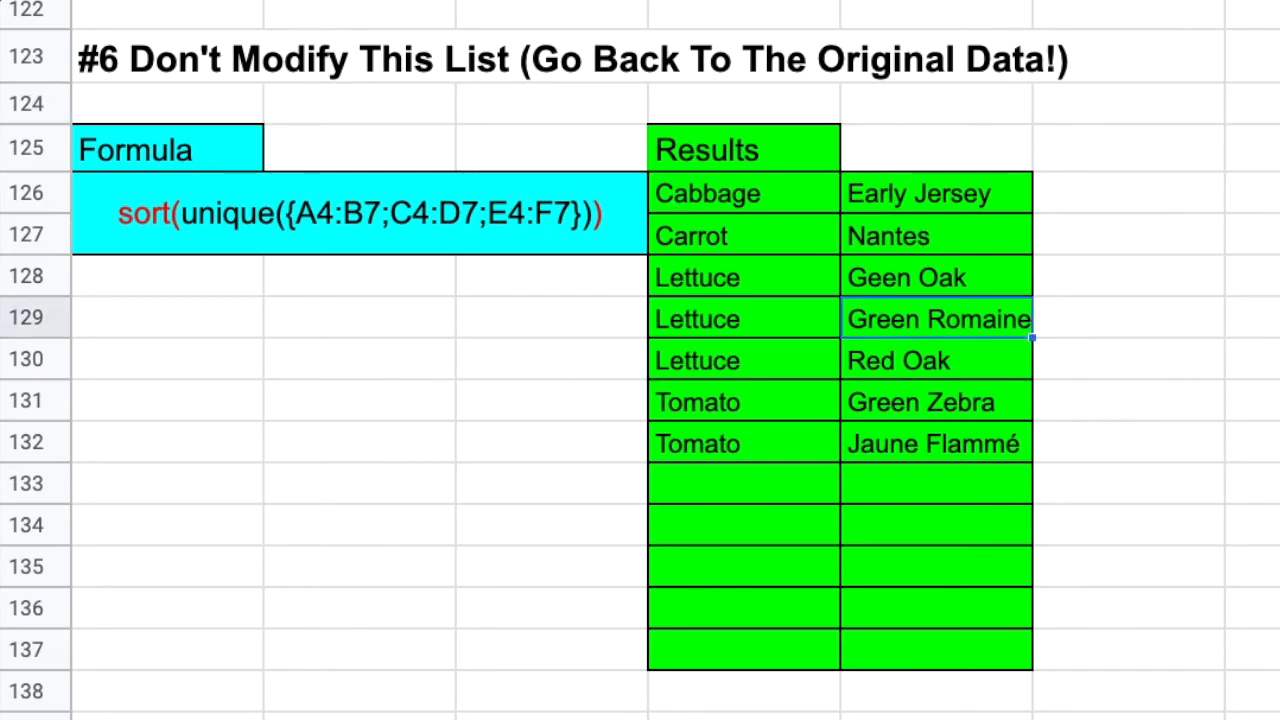
# Step: Try overwriting the Green Romaine entry in the #6 Results list with Red Romaine, and undo the change
pyautogui.write('Red Romaine')
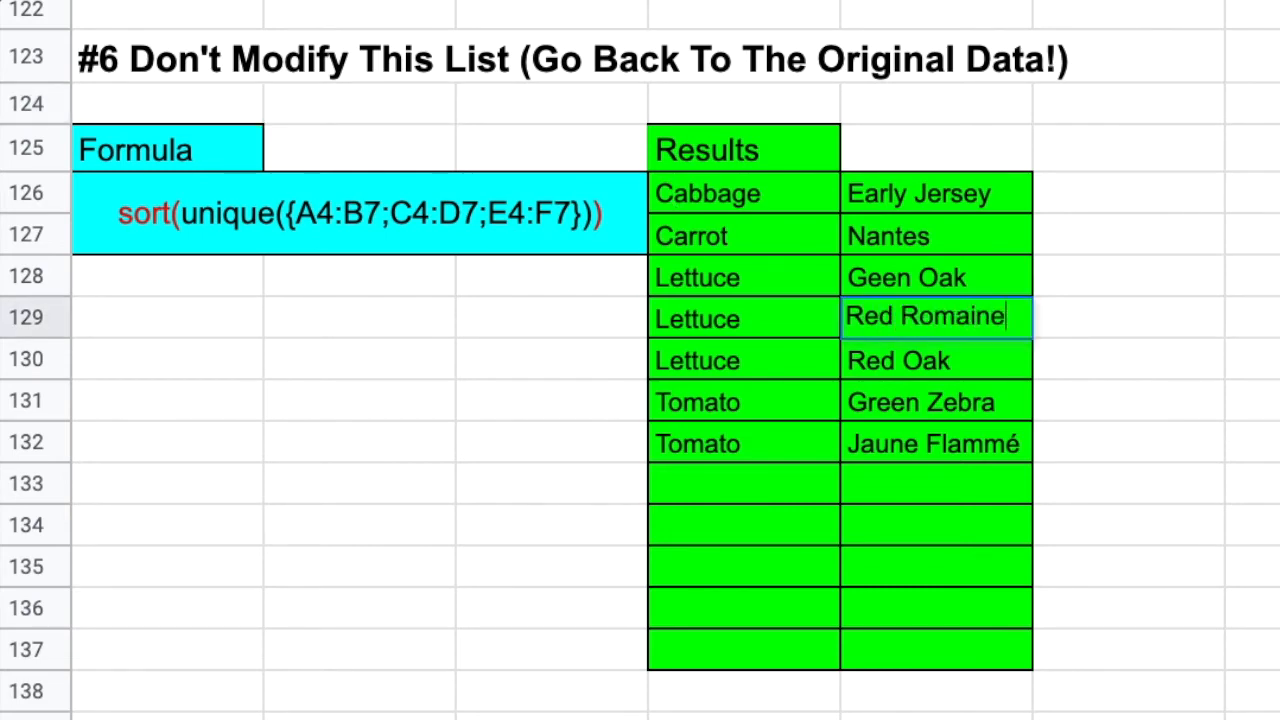
pyautogui.press('Return')
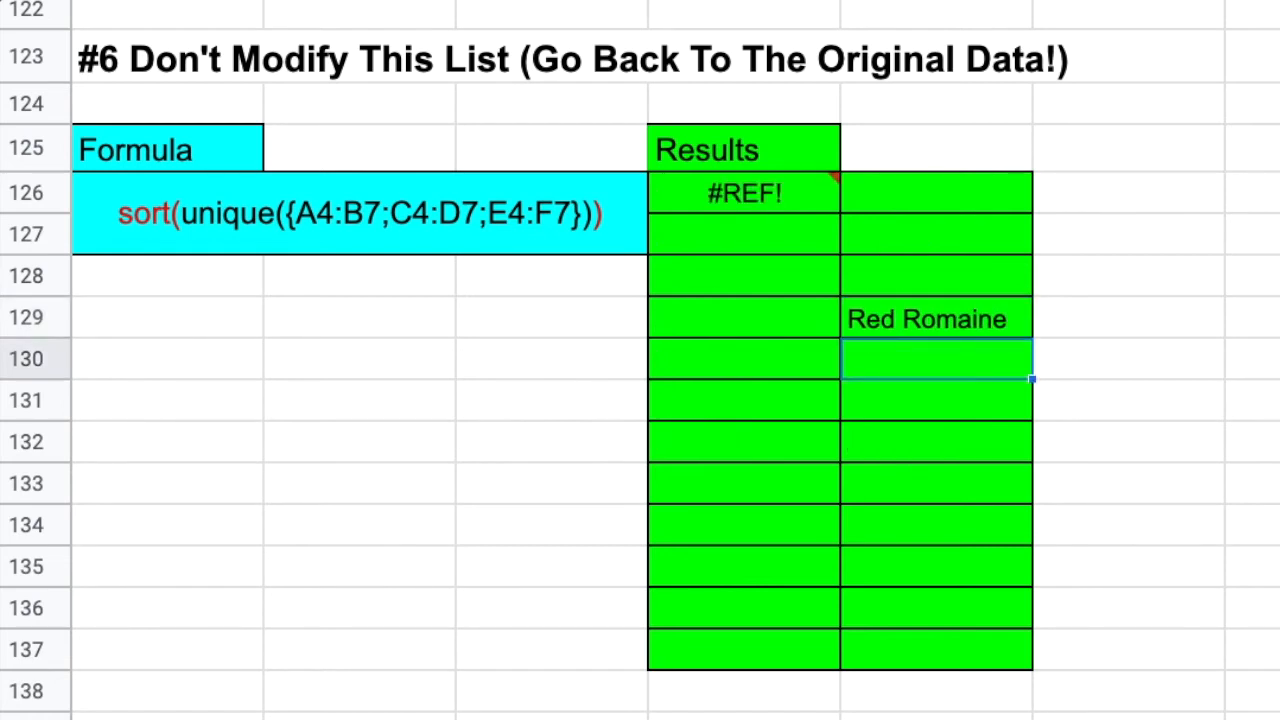
pyautogui.click(930, 323)
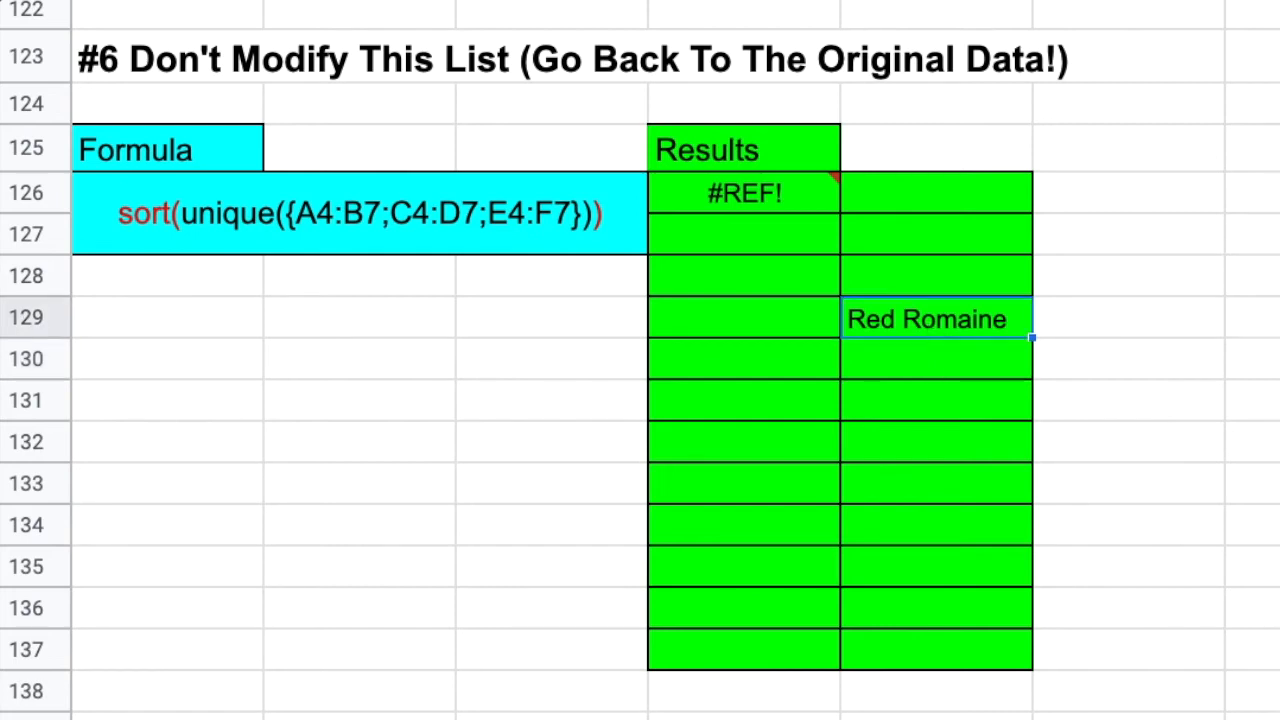
pyautogui.hotkey('ctrl', 'z')
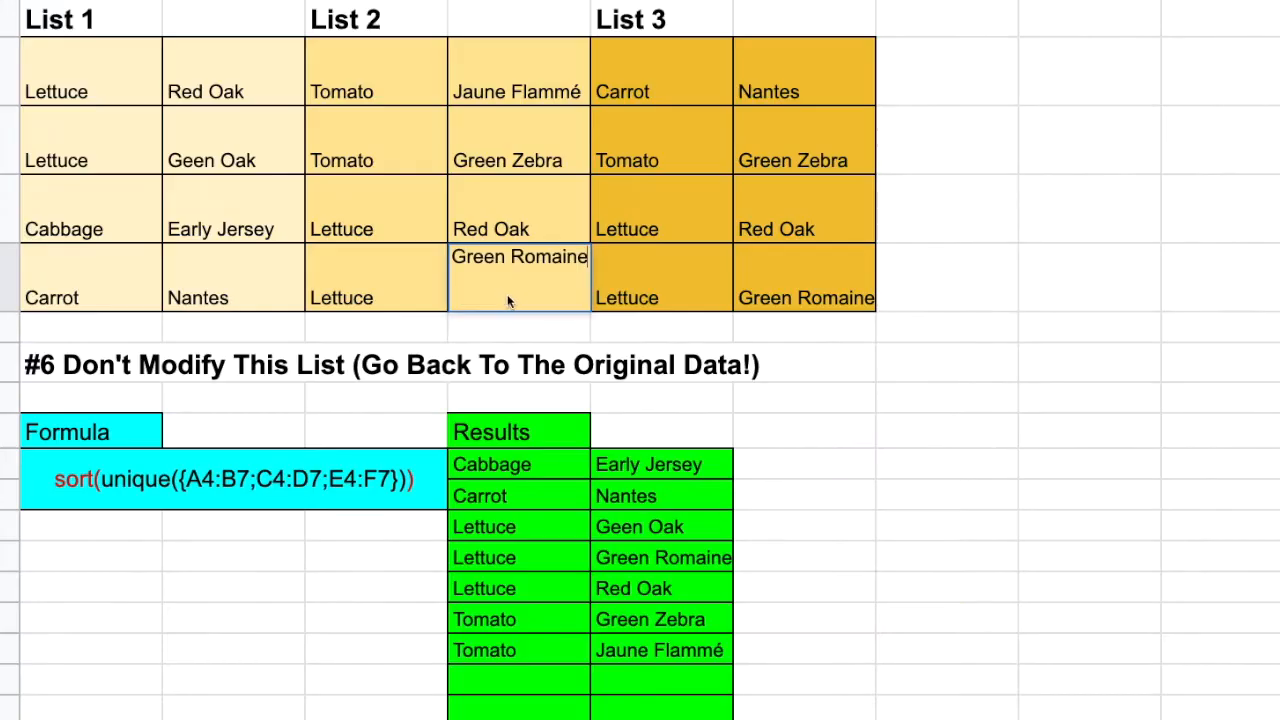
# Step: Change the Green Romaine entry in the source List 2 to Red Romaine
pyautogui.moveTo(507, 257); pyautogui.dragTo(423, 260)
pyautogui.write('Red')
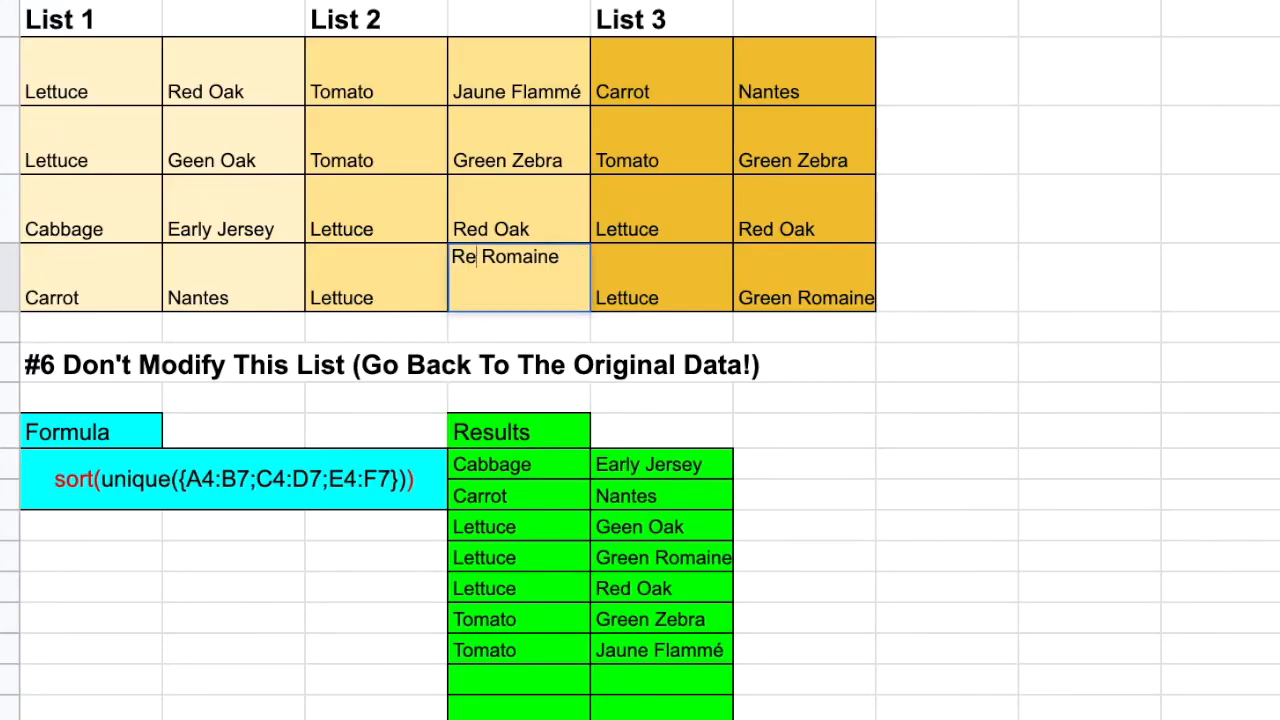
pyautogui.press('Return')
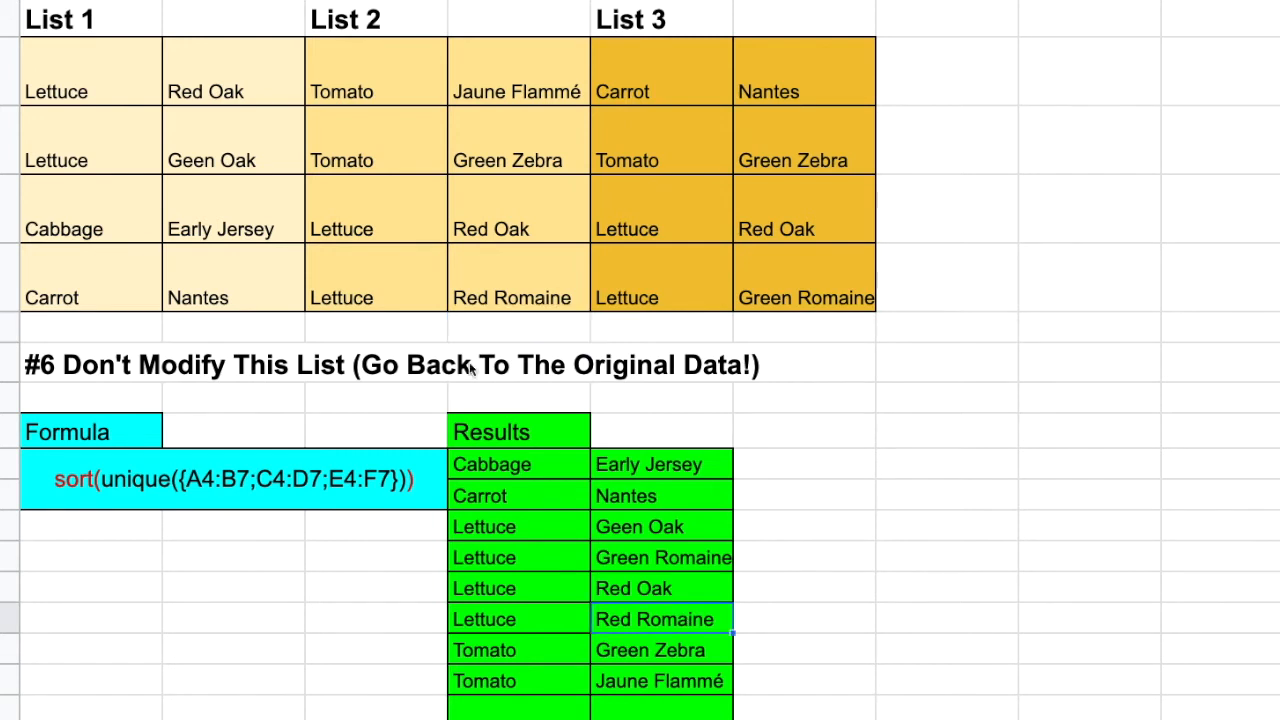
# Step: Clear the Cabbage and Early Jersey entries from List 1, and undo the deletion
pyautogui.moveTo(97, 228); pyautogui.dragTo(252, 220)
pyautogui.press('Delete')
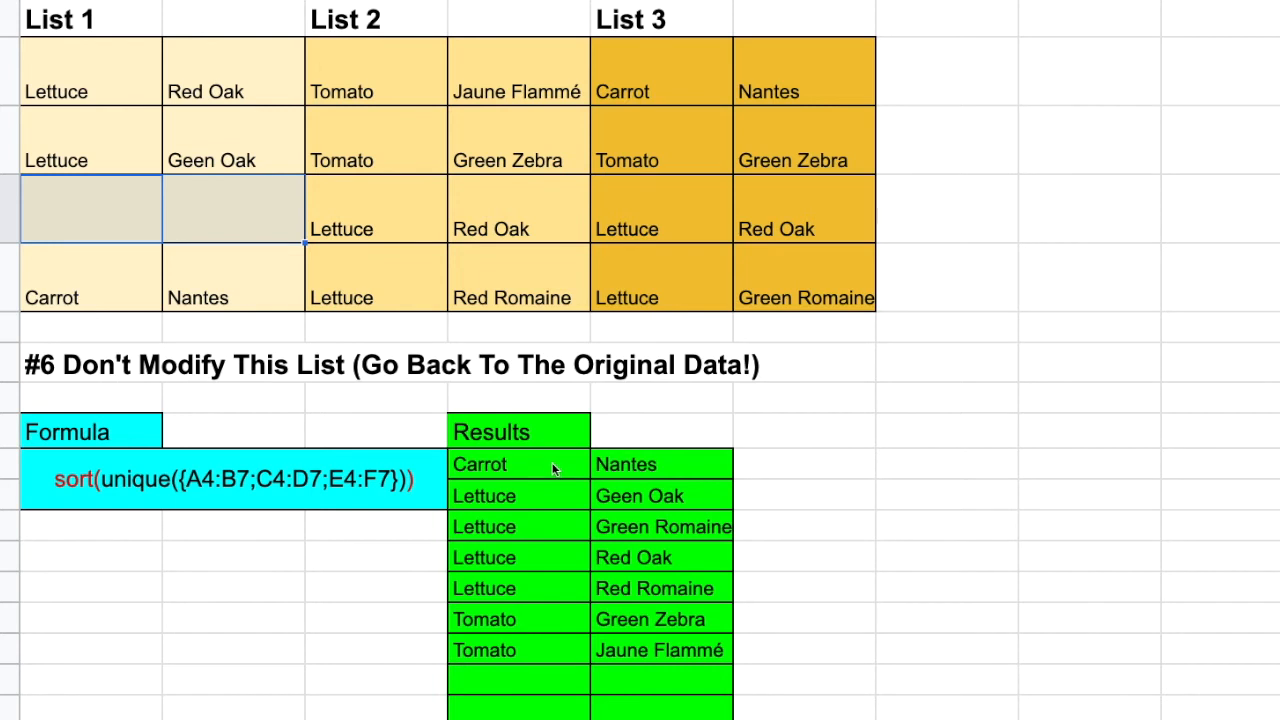
pyautogui.hotkey('ctrl', 'z')
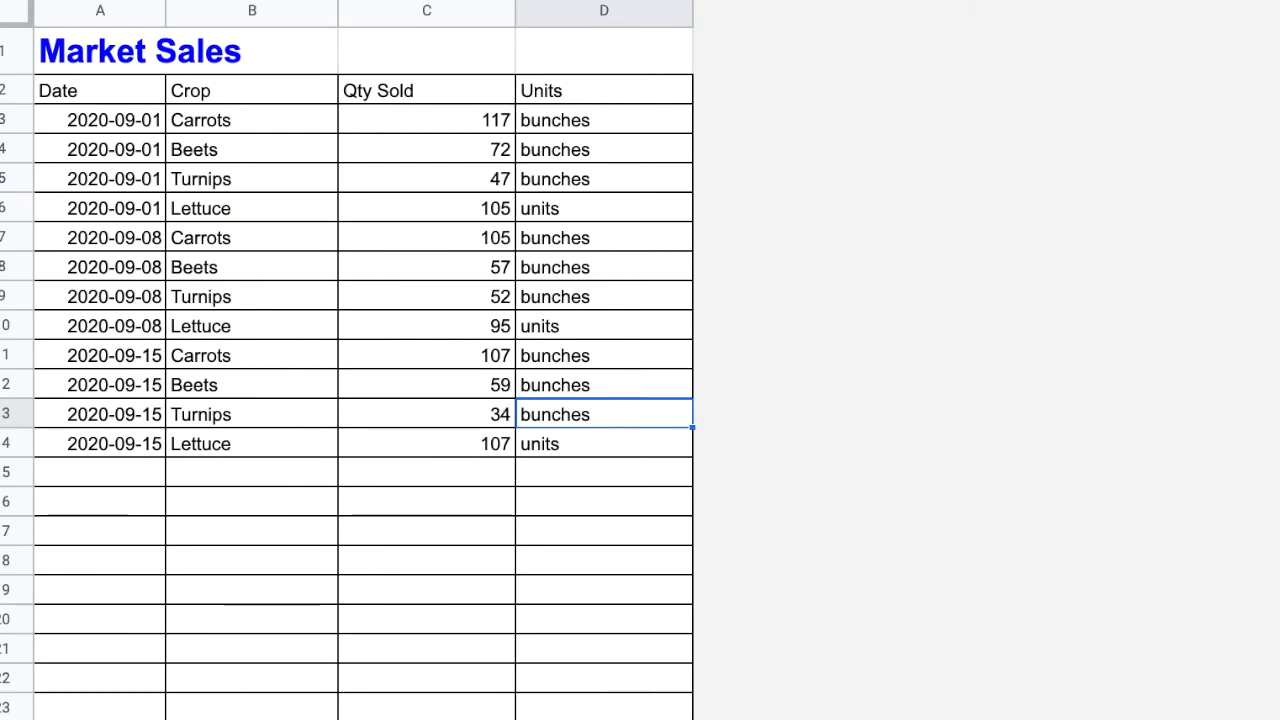
# Step: Examine the dates, crops, quantities and units on the Market Sales sheet and the quantities on the CSA Basket Contents sheet
pyautogui.moveTo(252, 91); pyautogui.dragTo(252, 326)
pyautogui.moveTo(95, 91); pyautogui.dragTo(97, 272)
pyautogui.moveTo(252, 91); pyautogui.dragTo(252, 244)
pyautogui.moveTo(434, 91); pyautogui.dragTo(551, 267)
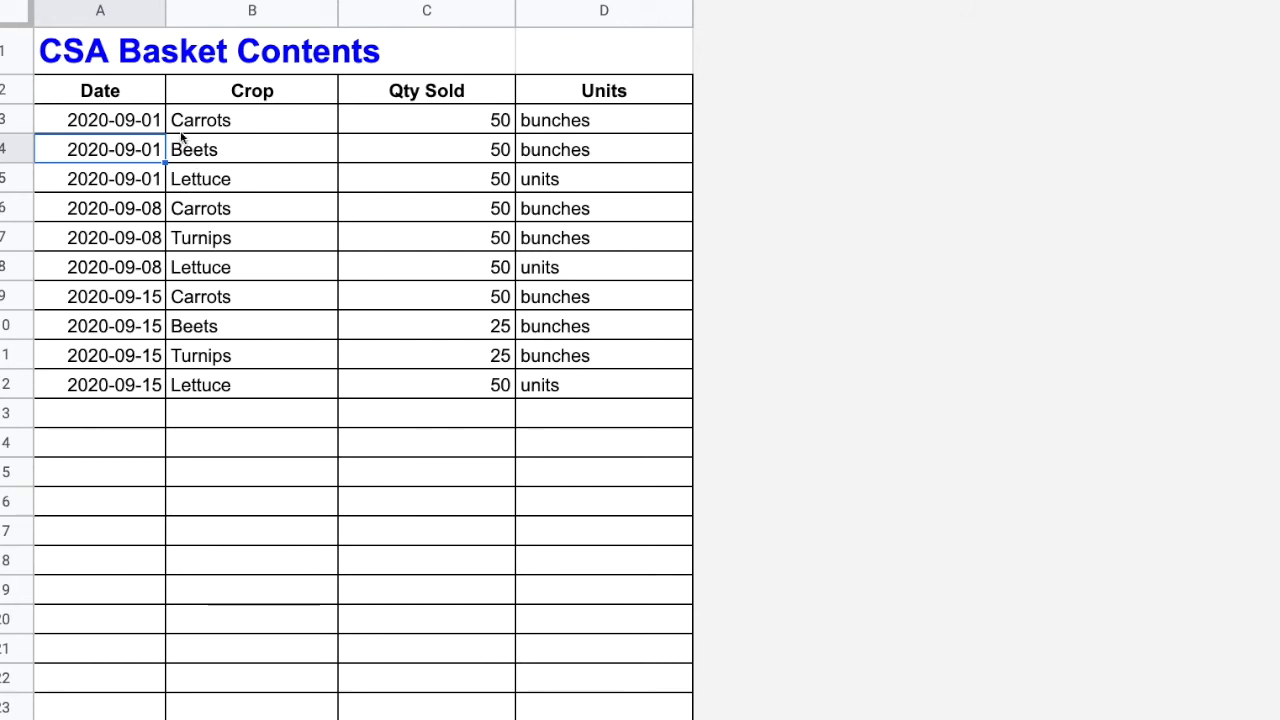
pyautogui.click(486, 126)
pyautogui.moveTo(480, 157); pyautogui.dragTo(490, 385)
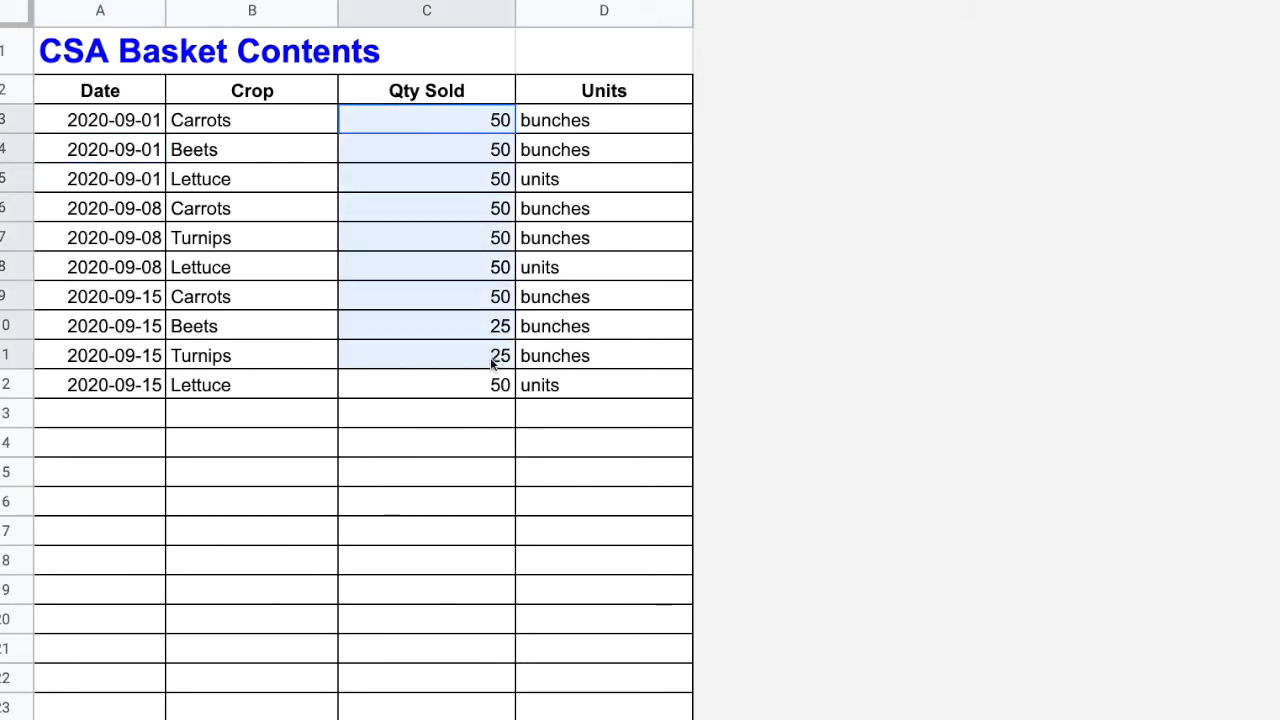
pyautogui.click(455, 121)
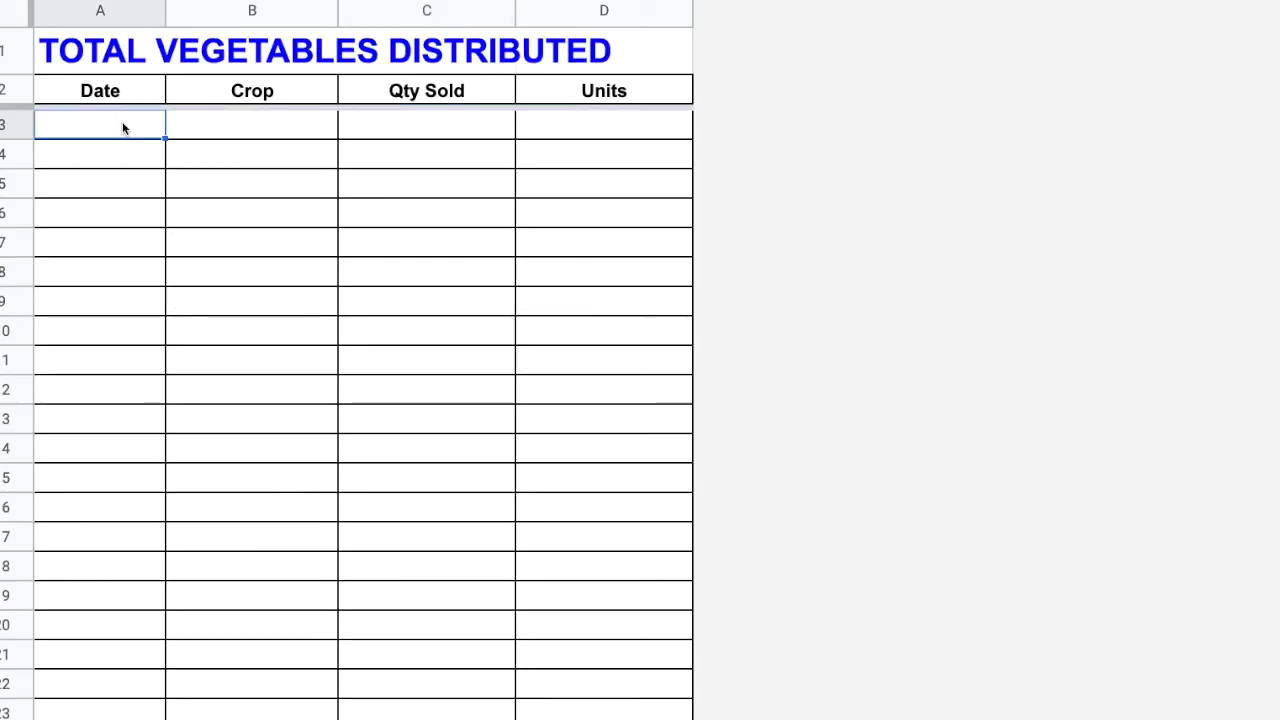
# Step: Start an array formula in cell A3 of the Total Veg Distributed sheet with the open-ended range 'Market Sales'!A3:D
pyautogui.write('=')
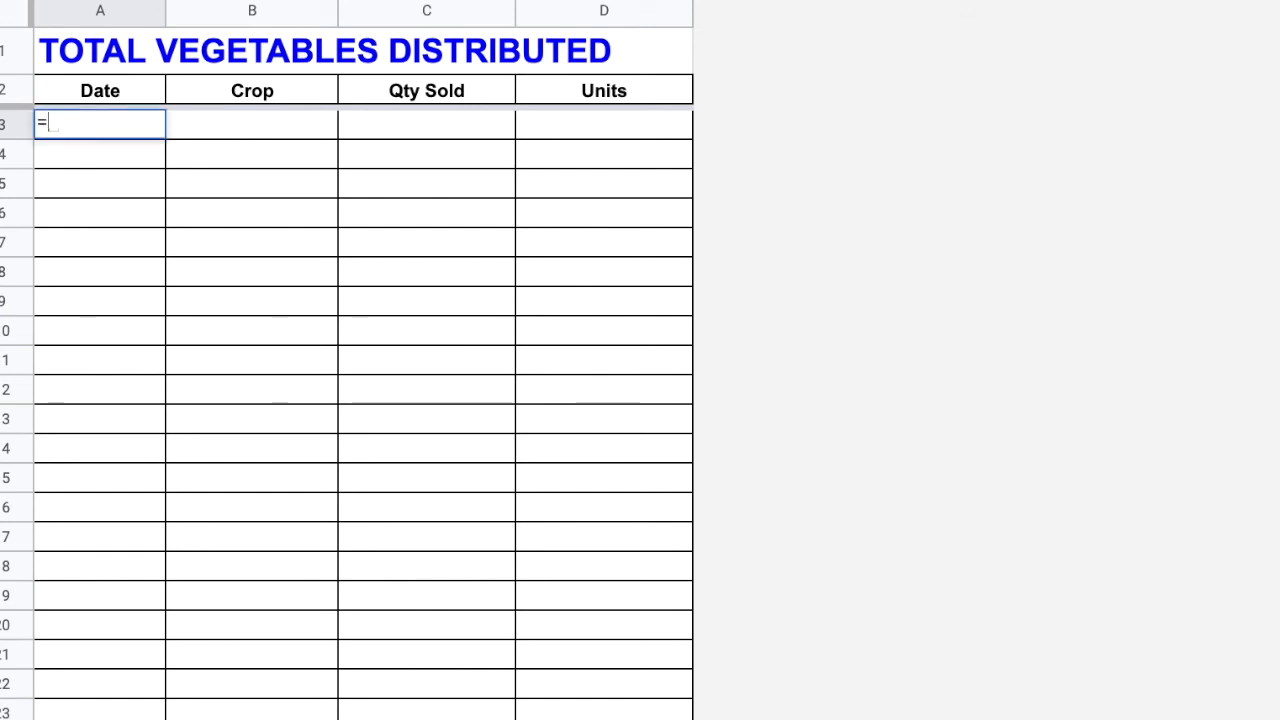
pyautogui.write('{')
pyautogui.click(415, 718)
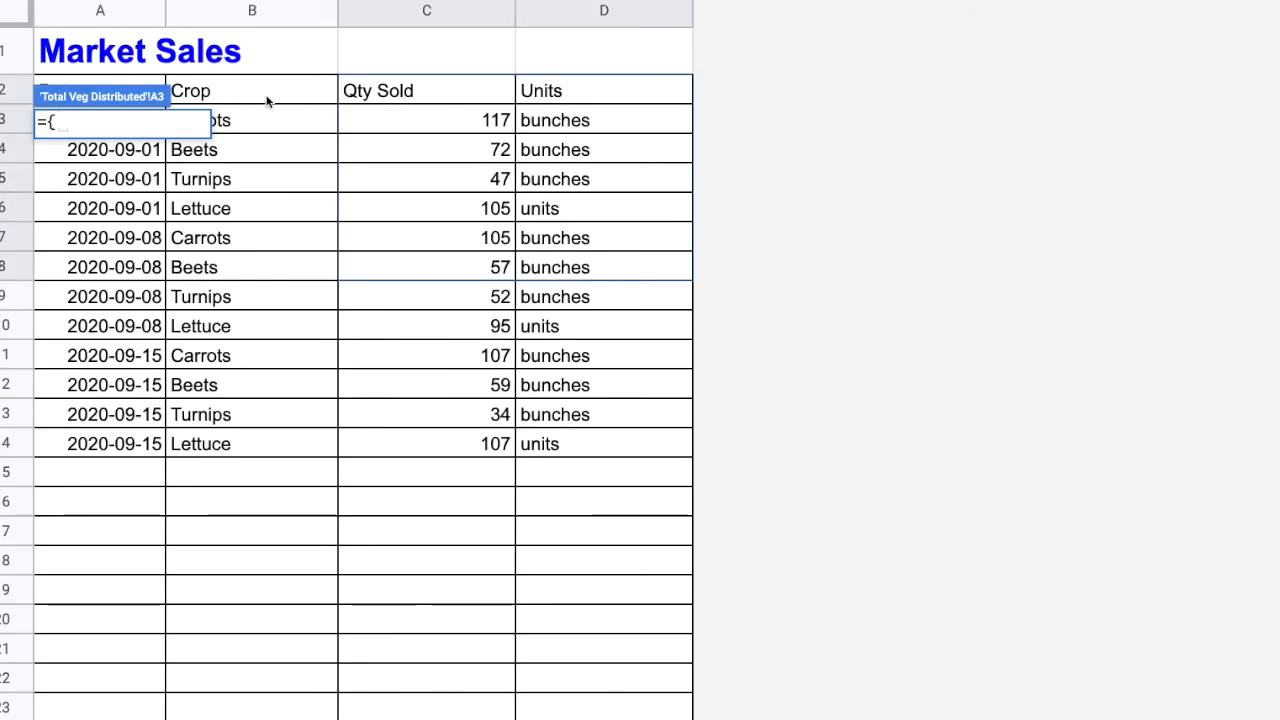
pyautogui.moveTo(541, 439); pyautogui.dragTo(112, 108)
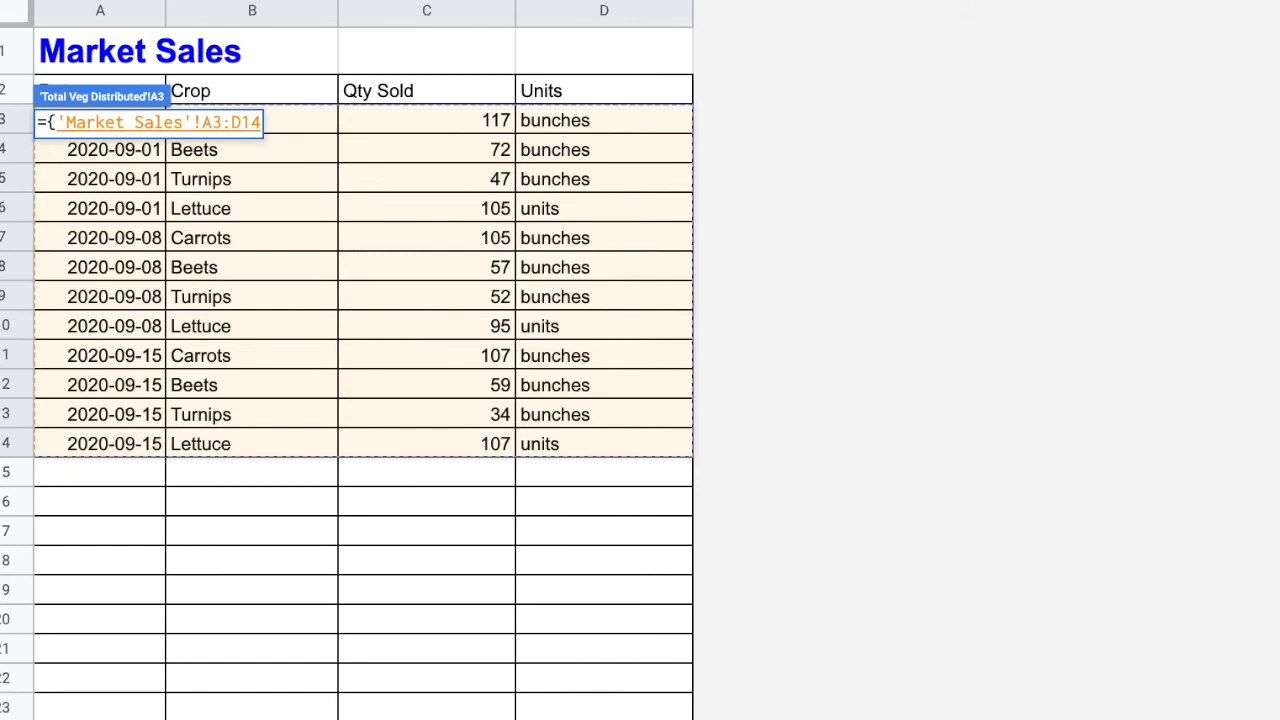
pyautogui.moveTo(262, 122); pyautogui.dragTo(238, 122)
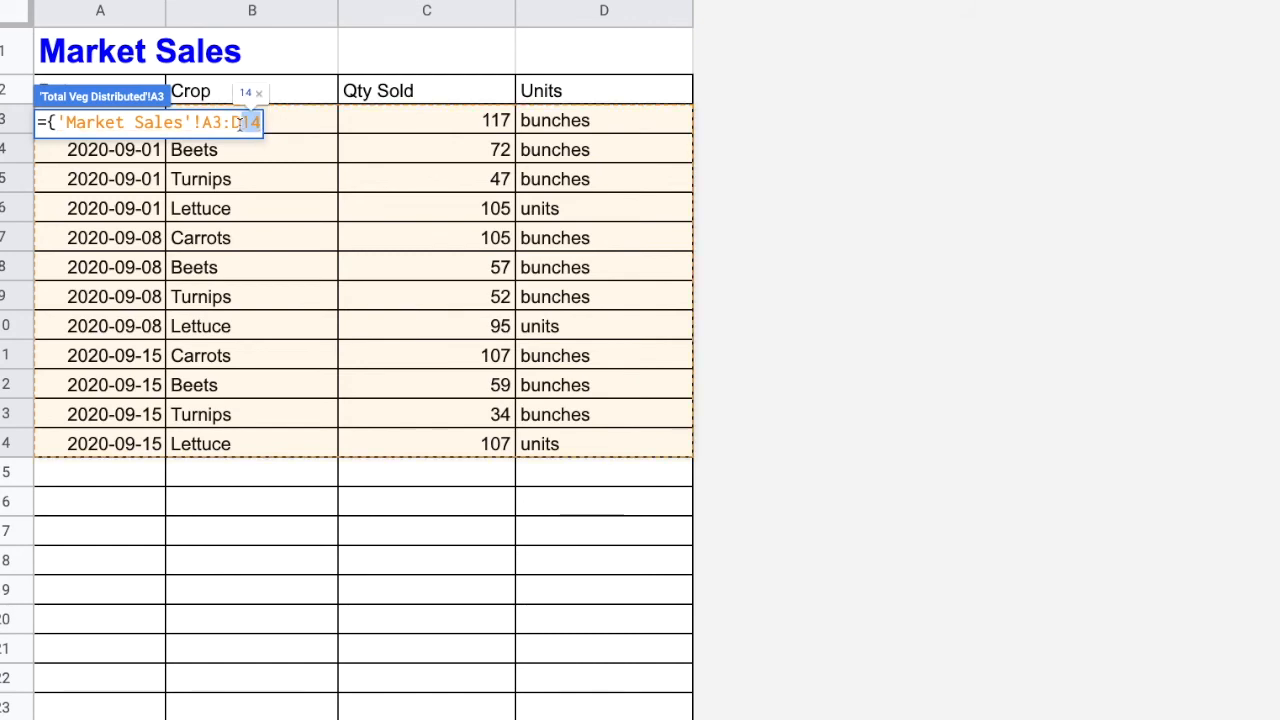
pyautogui.press('BackSpace')
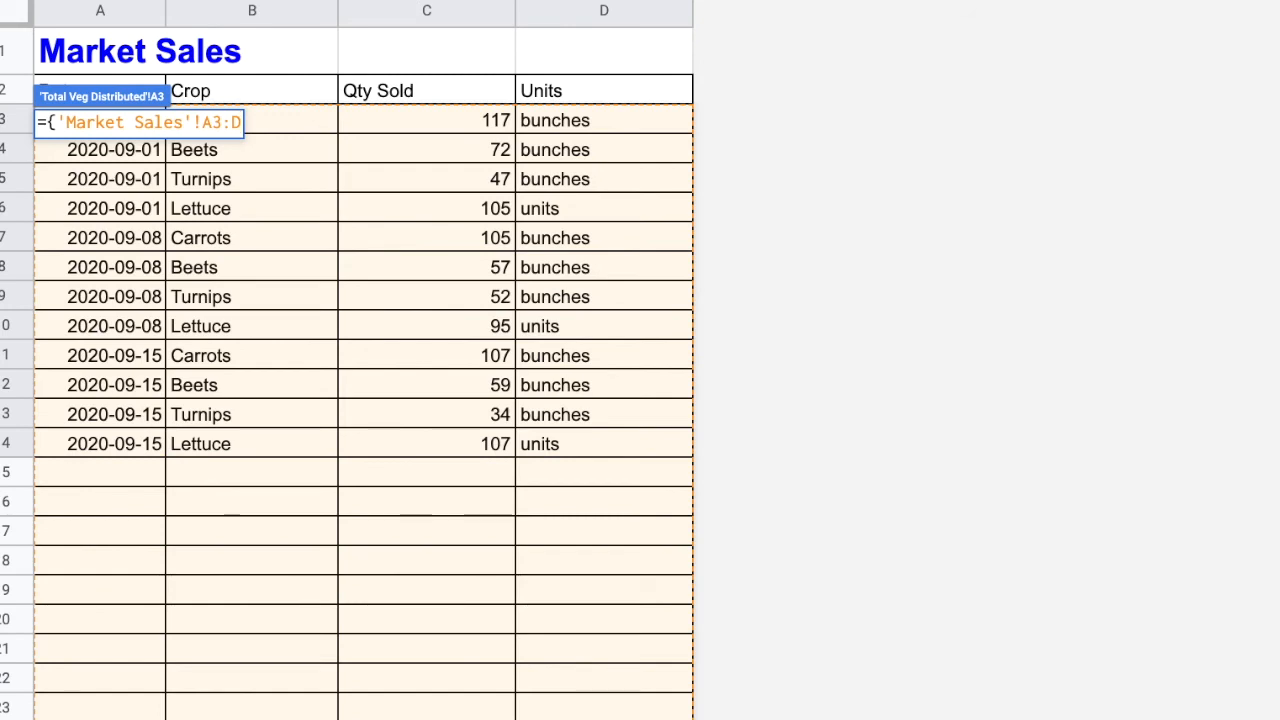
# Step: Add the open-ended range 'CSA Contents'!A3:D as the second stacked array, close the array and enter the formula
pyautogui.write(';')
pyautogui.click(664, 718)
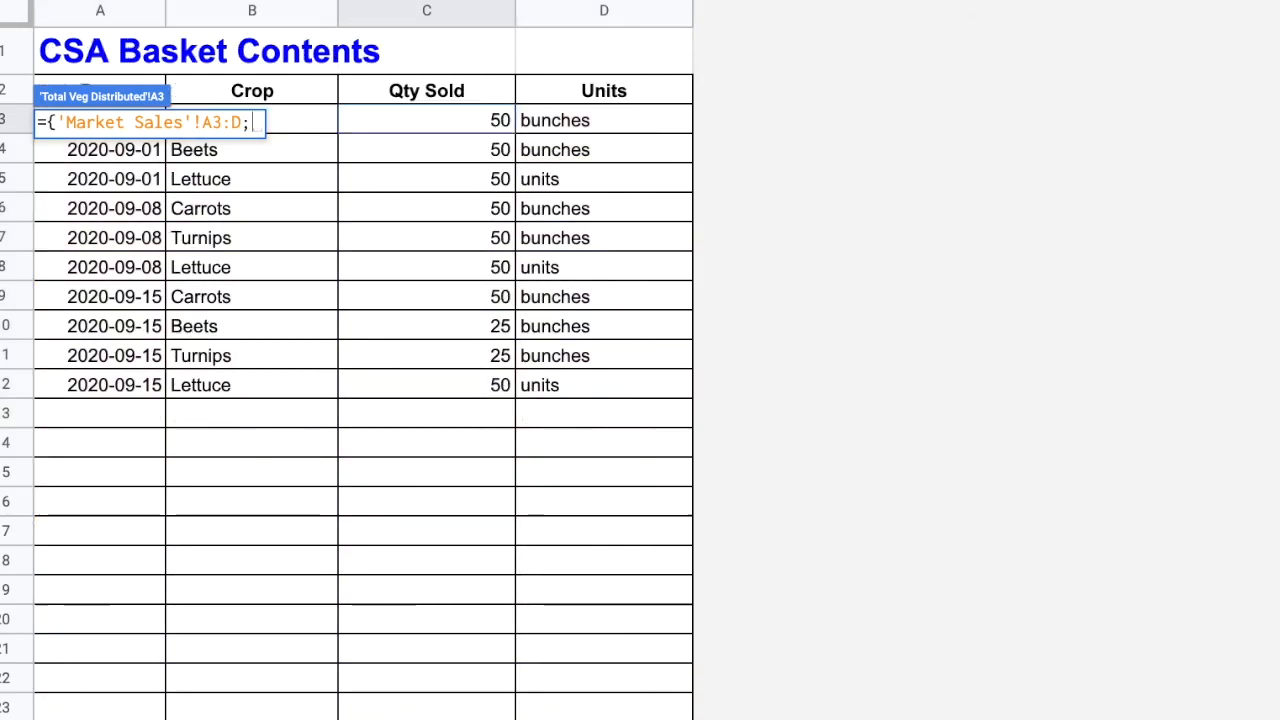
pyautogui.moveTo(552, 464); pyautogui.dragTo(116, 122)
pyautogui.moveTo(455, 122); pyautogui.dragTo(439, 122)
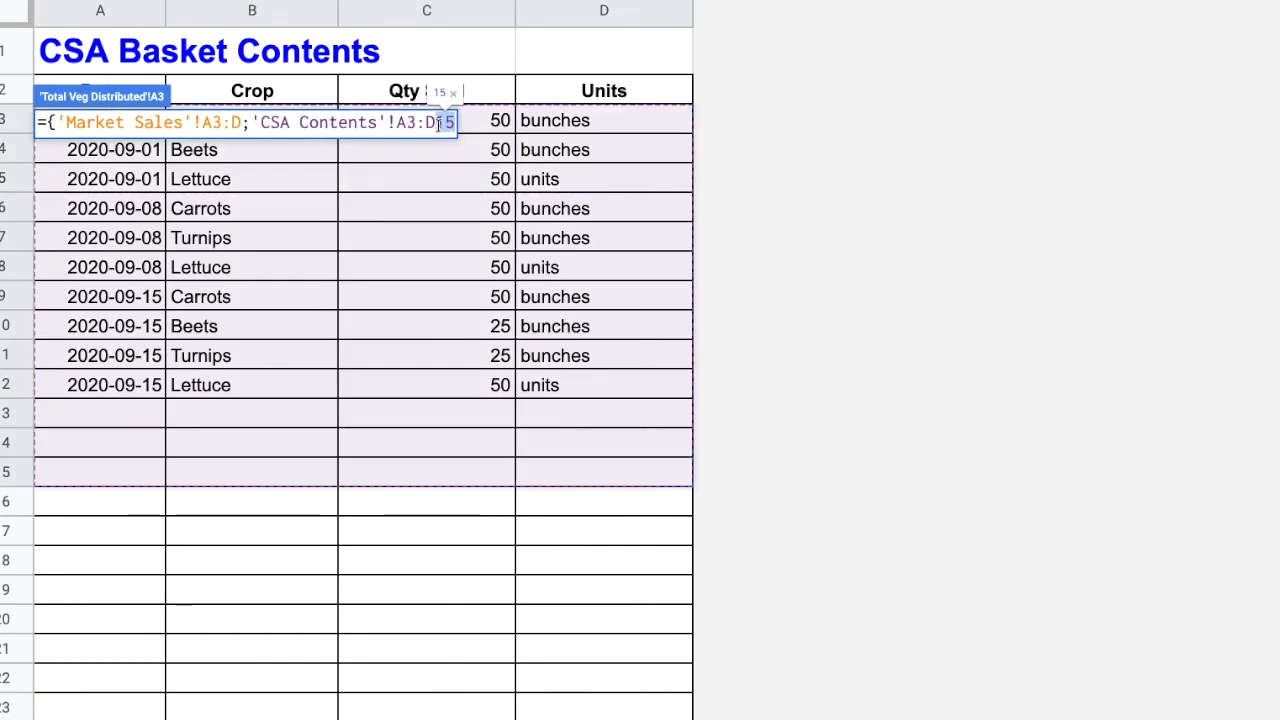
pyautogui.press('BackSpace')
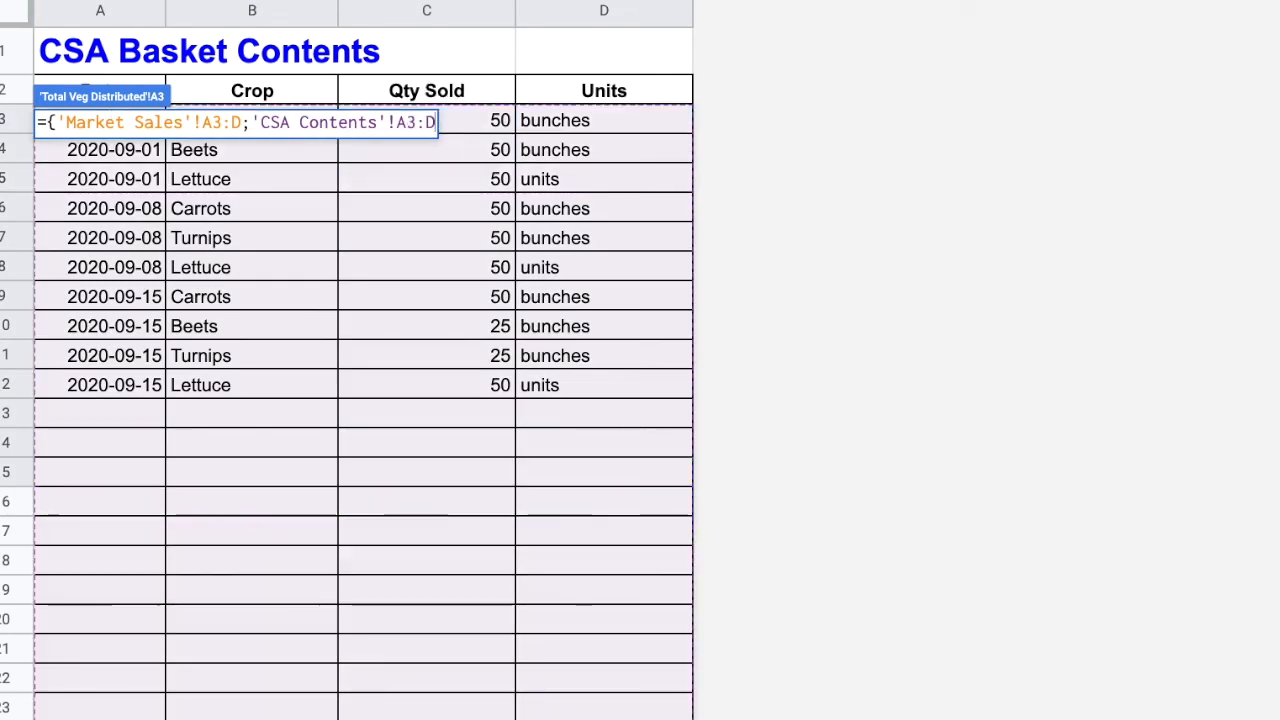
pyautogui.write('}')
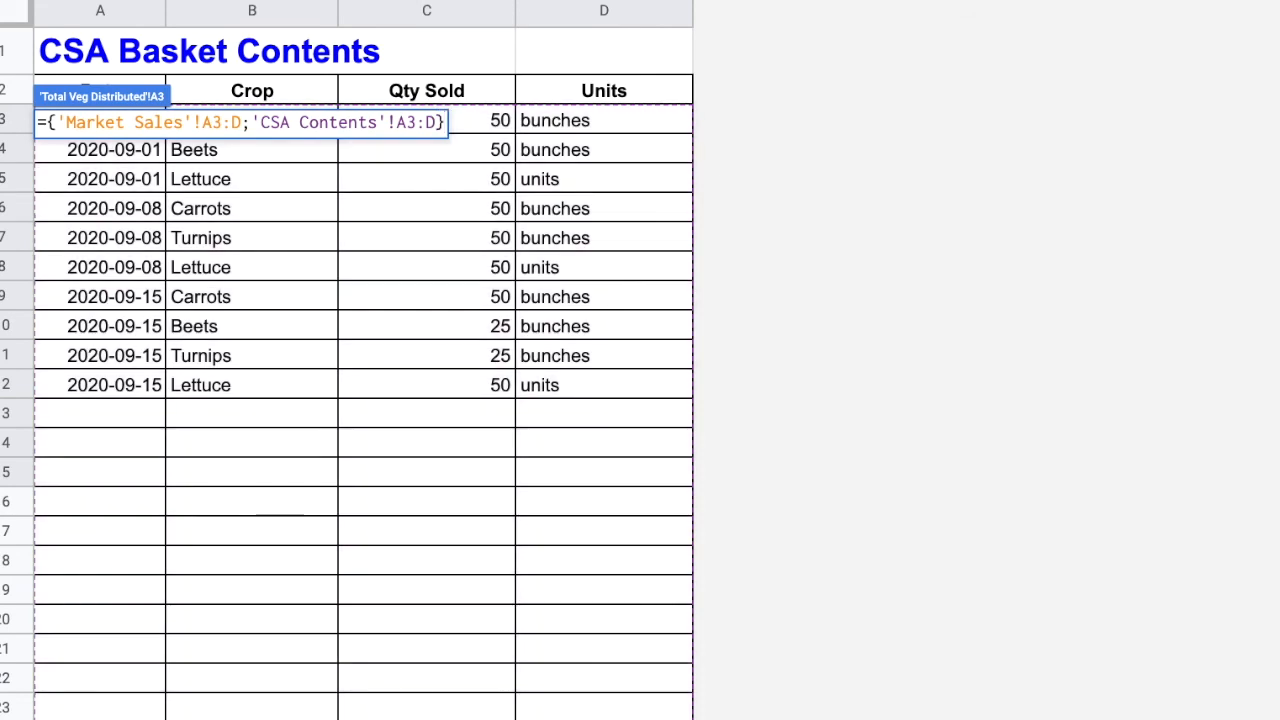
pyautogui.press('Return')
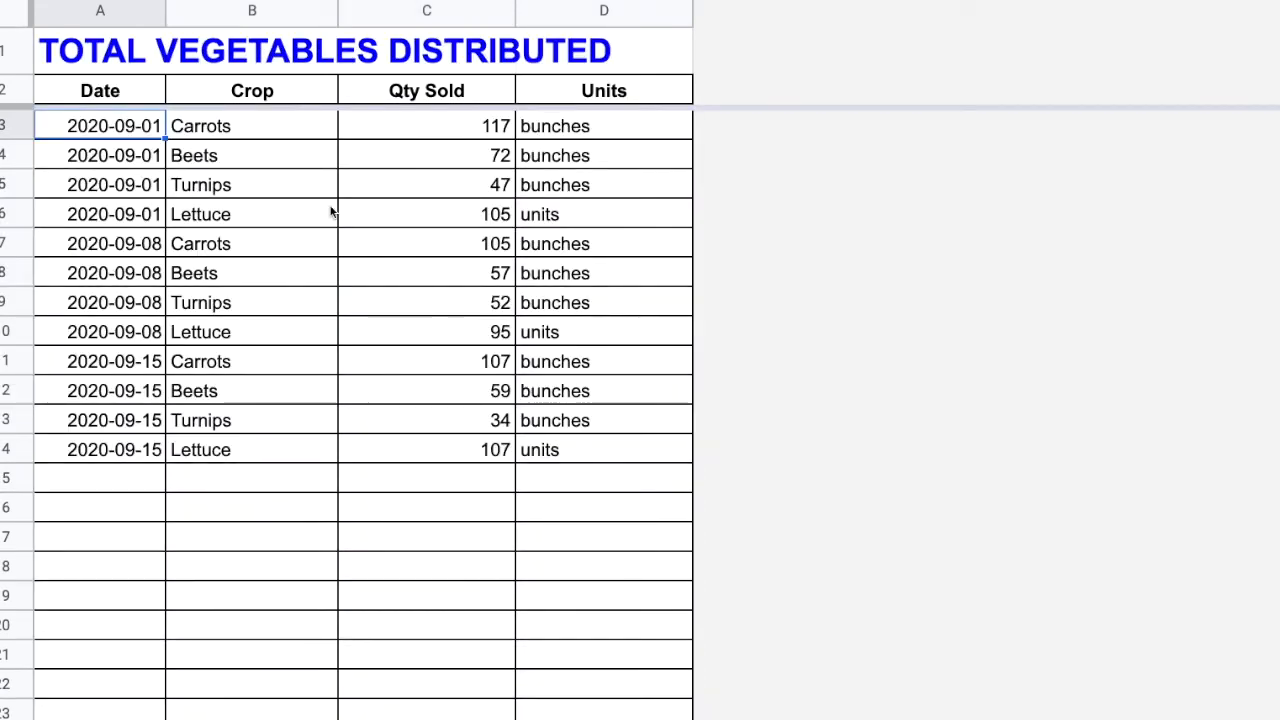